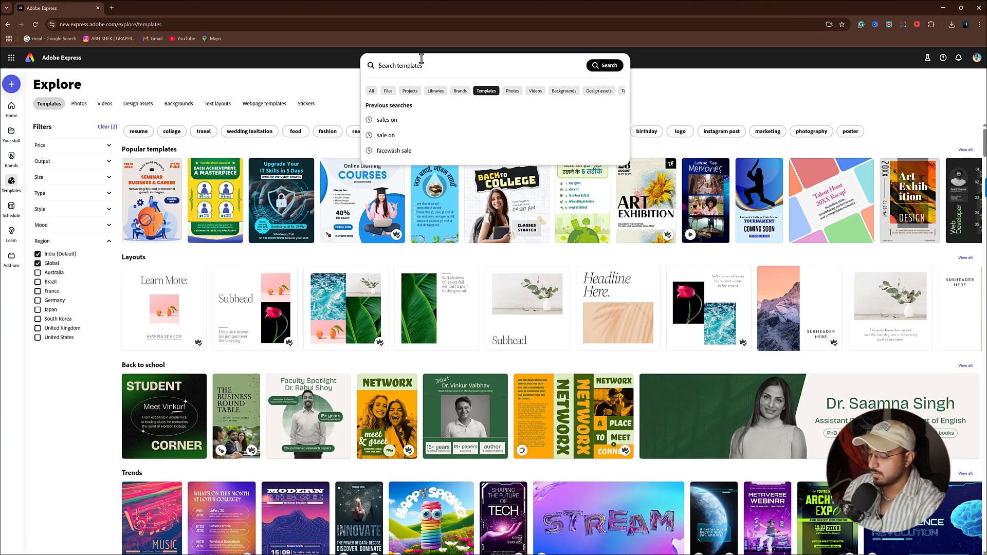
- Search templates for 'facewash sale' and scroll through the 802 skincare sale results
{"action": "type", "text": "fac"}
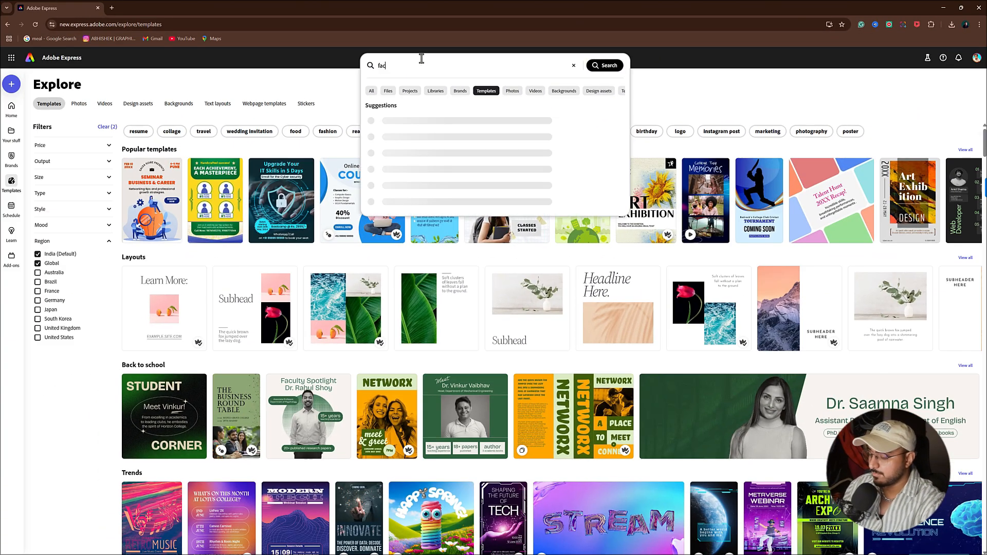
{"action": "type", "text": "ewash sale"}
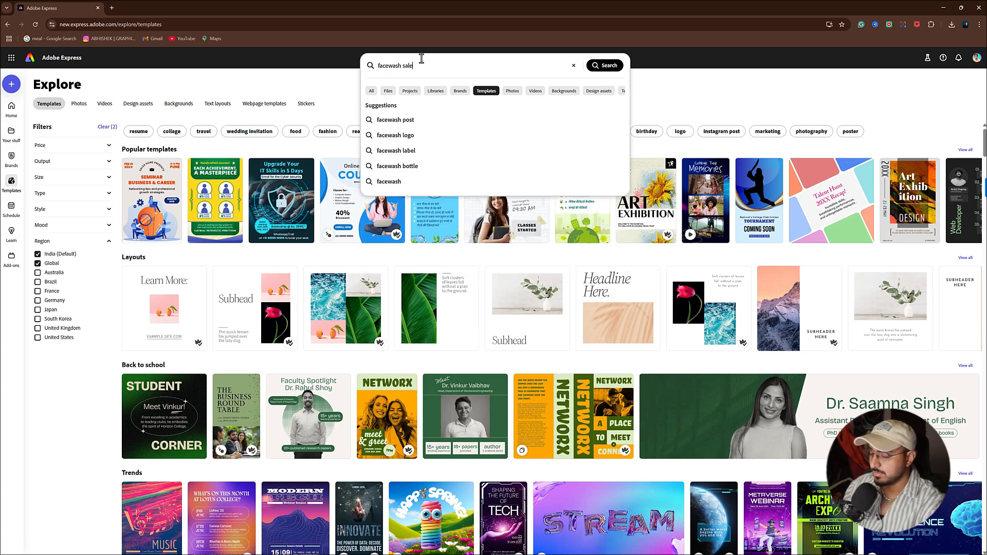
{"action": "key", "text": "Return"}
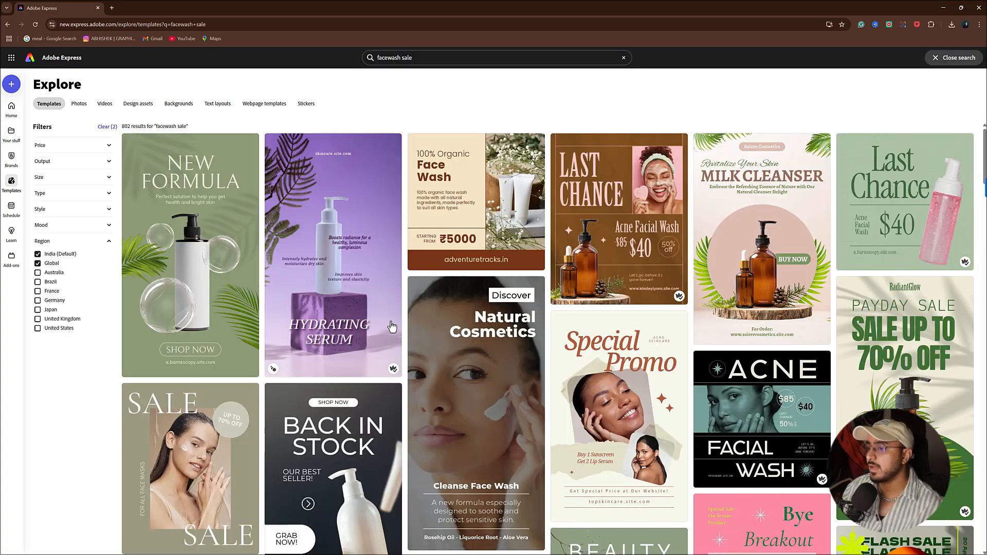
{"action": "scroll", "coordinate": [374, 372], "scroll_direction": "down", "scroll_amount": 10}
{"action": "scroll", "coordinate": [374, 371], "scroll_direction": "down", "scroll_amount": 15}
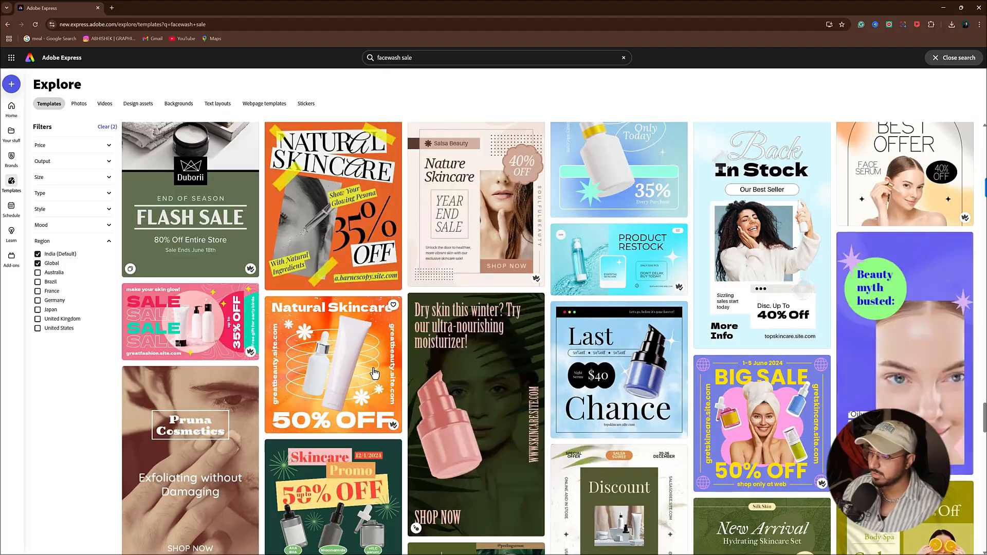
{"action": "scroll", "coordinate": [374, 371], "scroll_direction": "down", "scroll_amount": 10}
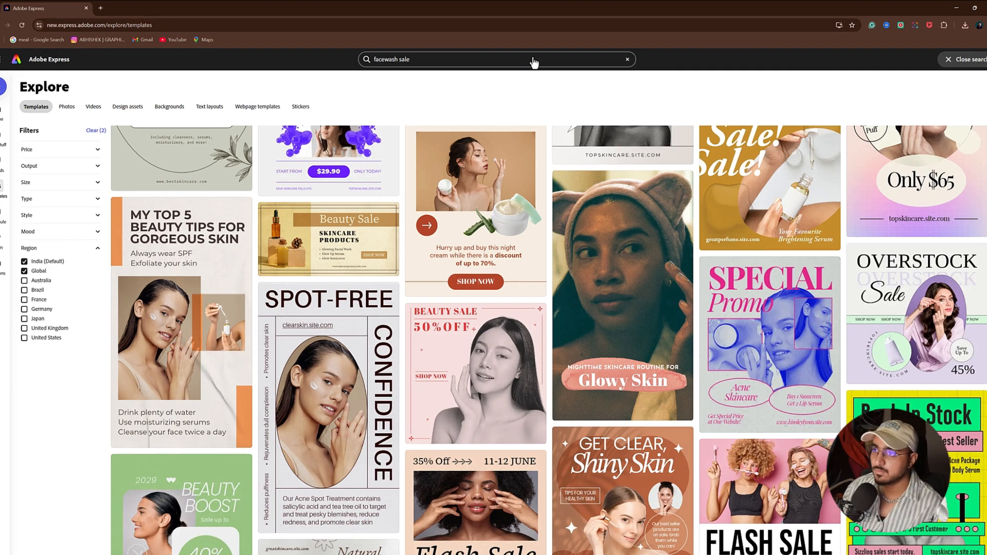
- Replace the previous search with a search for 'sale on' templates
{"action": "left_click", "coordinate": [624, 57]}
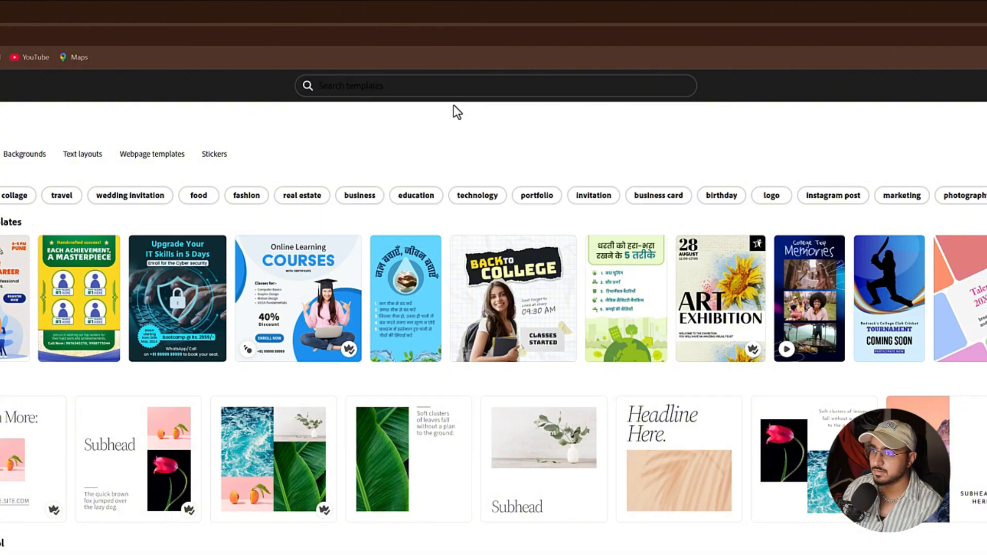
{"action": "left_click", "coordinate": [456, 58]}
{"action": "type", "text": "sal"}
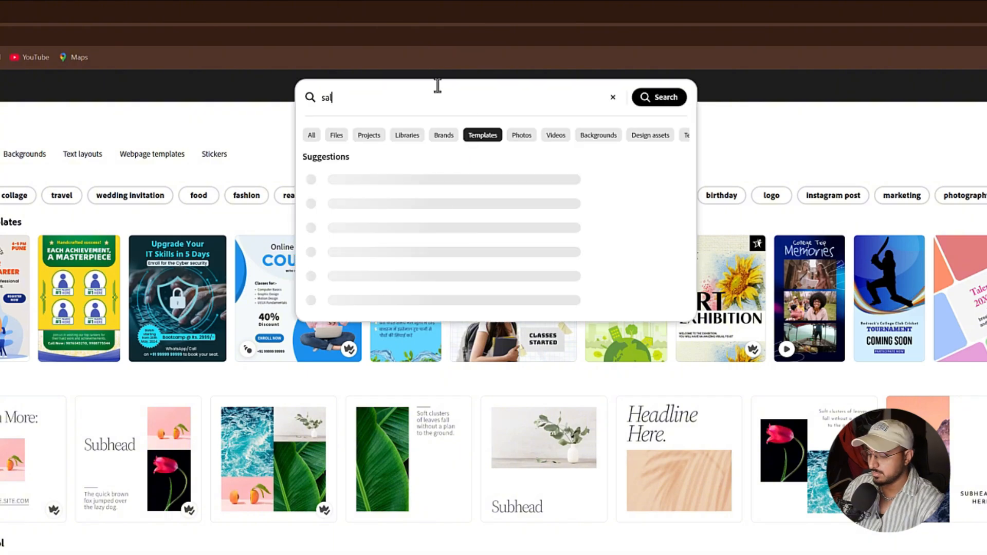
{"action": "type", "text": "e on"}
{"action": "key", "text": "Return"}
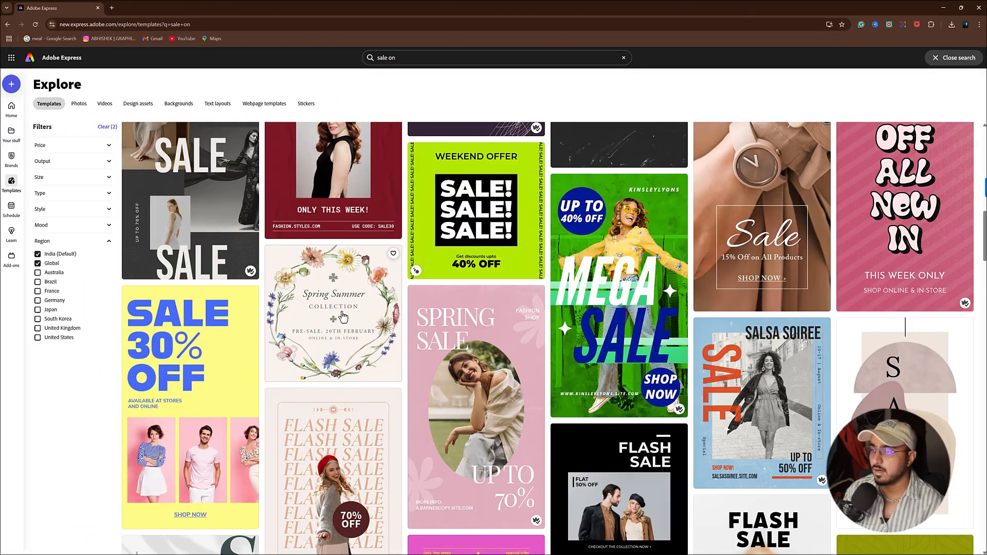
{"action": "scroll", "coordinate": [343, 316], "scroll_direction": "down", "scroll_amount": 20}
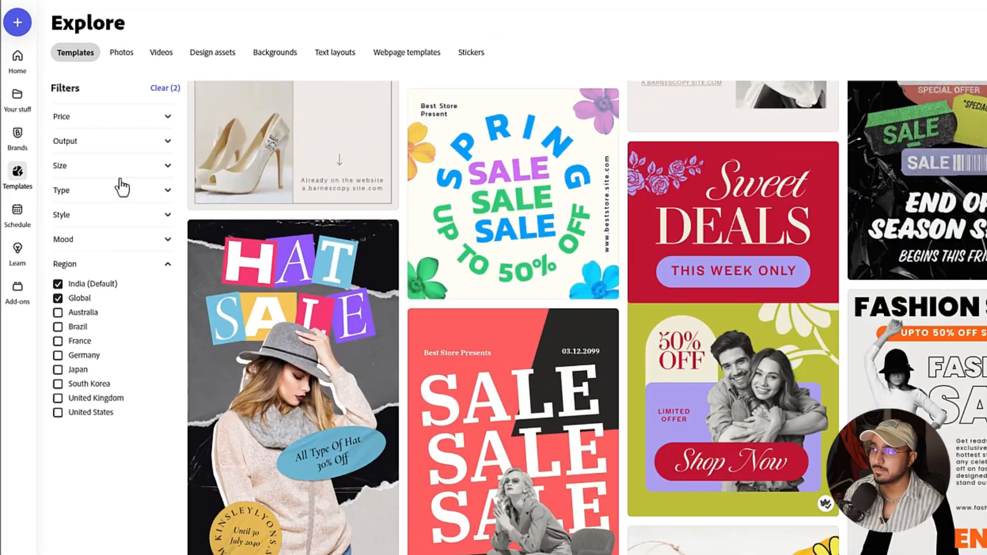
- Filter to Free templates and start customizing the green-and-orange Sale All Day story template
{"action": "left_click", "coordinate": [99, 117]}
{"action": "left_click", "coordinate": [72, 150]}
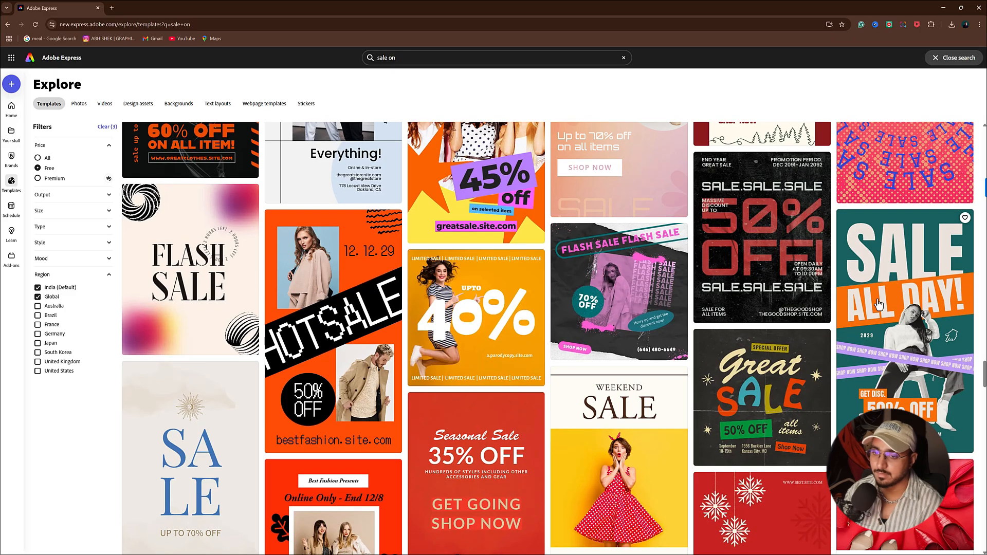
{"action": "left_click", "coordinate": [914, 357]}
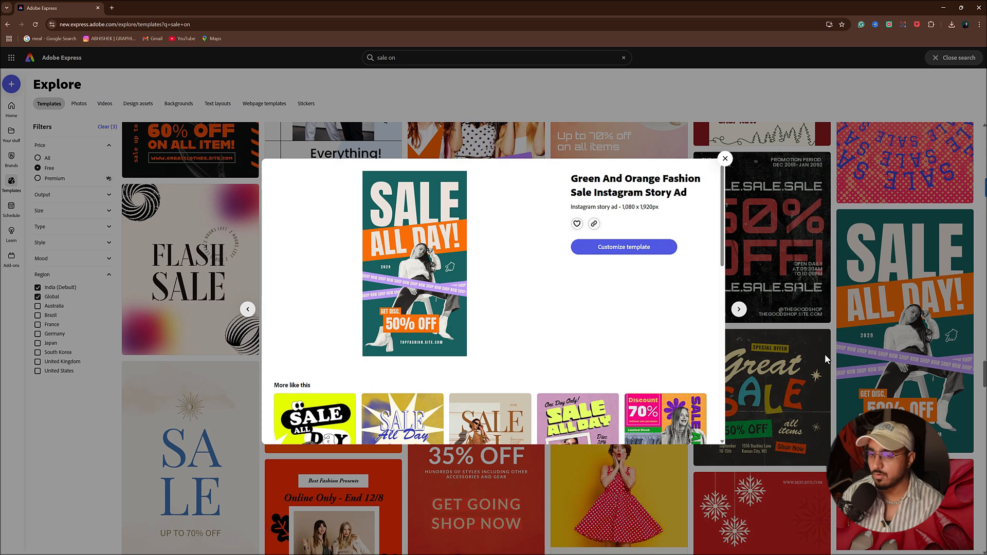
{"action": "left_click", "coordinate": [618, 249]}
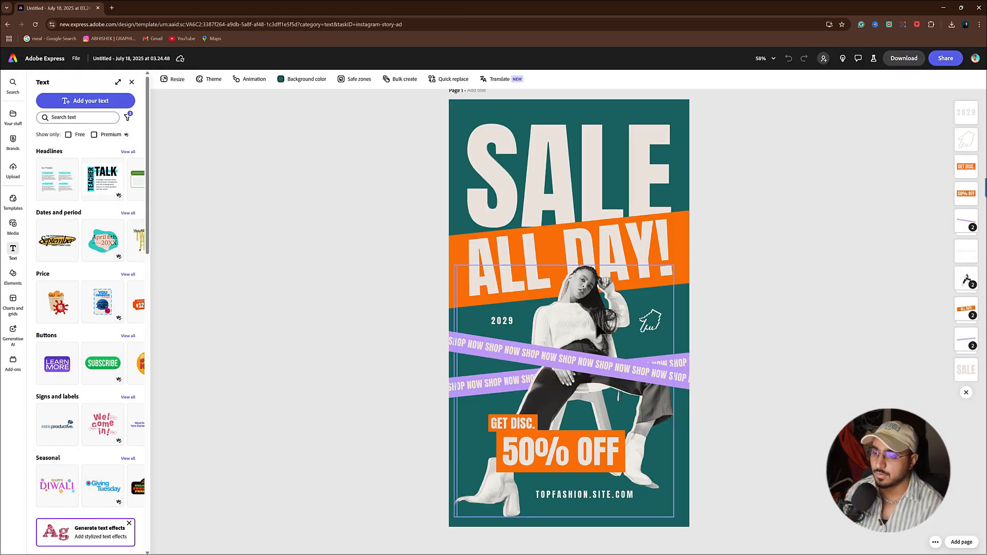
- Delete the woman's photo and place the CLEARLY tube image centred on the poster
{"action": "left_click", "coordinate": [598, 332]}
{"action": "key", "text": "Delete"}
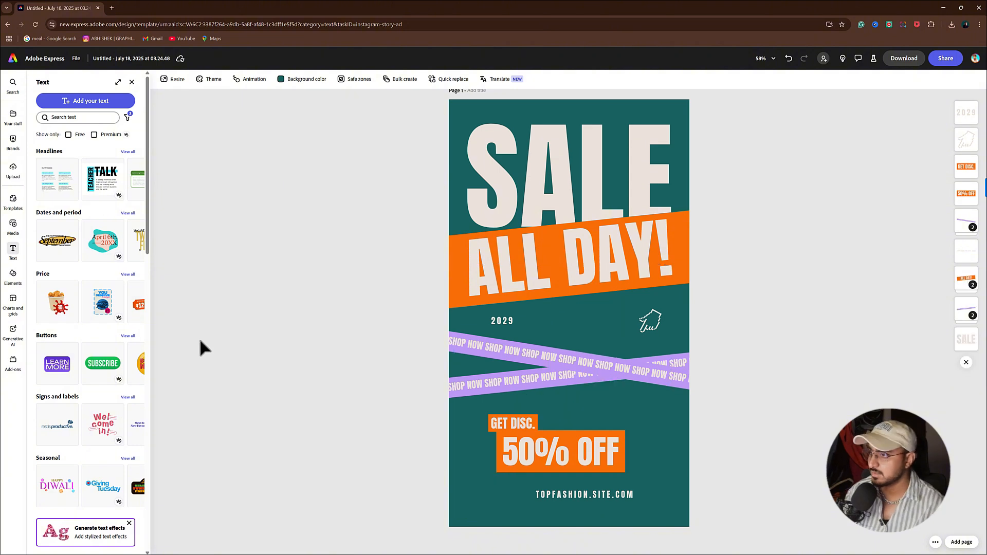
{"action": "left_click_drag", "start_coordinate": [114, 261], "coordinate": [549, 315]}
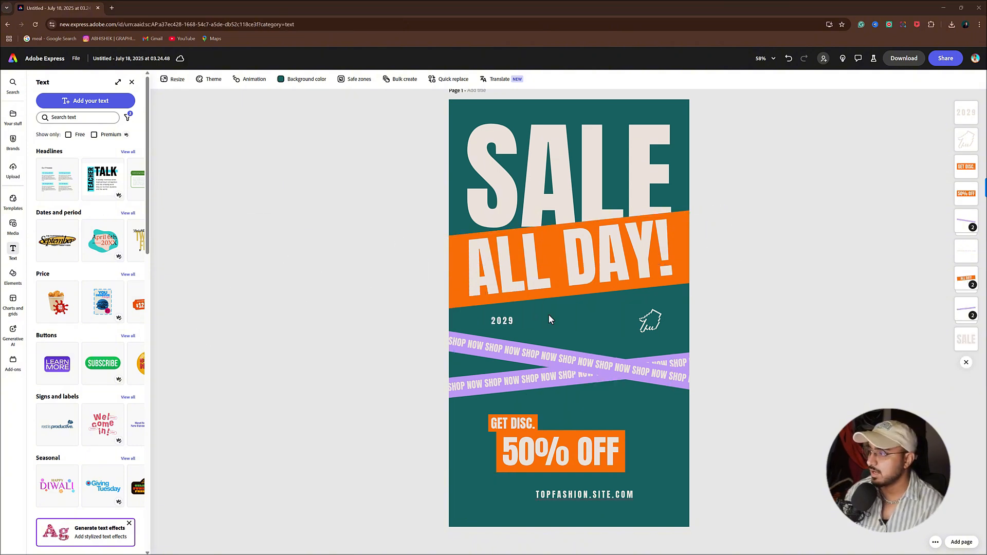
{"action": "left_click_drag", "start_coordinate": [646, 408], "coordinate": [553, 233]}
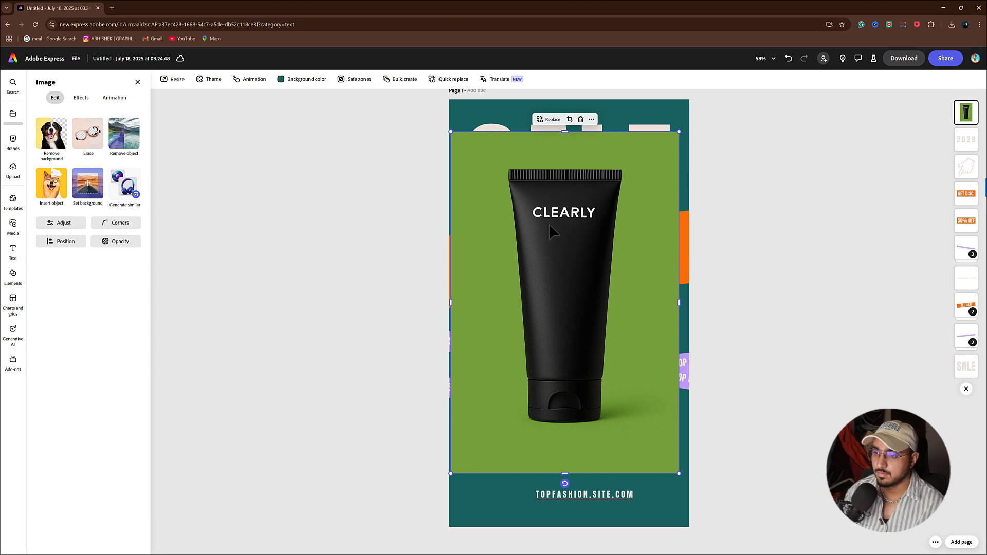
- Remove the tube's green background, restoring the solid hole in its cap
{"action": "left_click", "coordinate": [50, 138]}
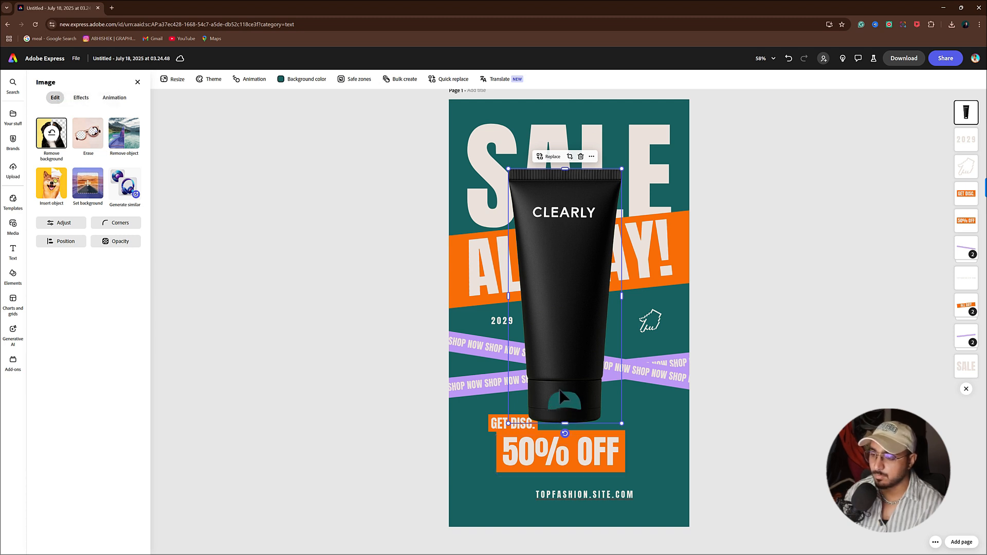
{"action": "left_click", "coordinate": [91, 149]}
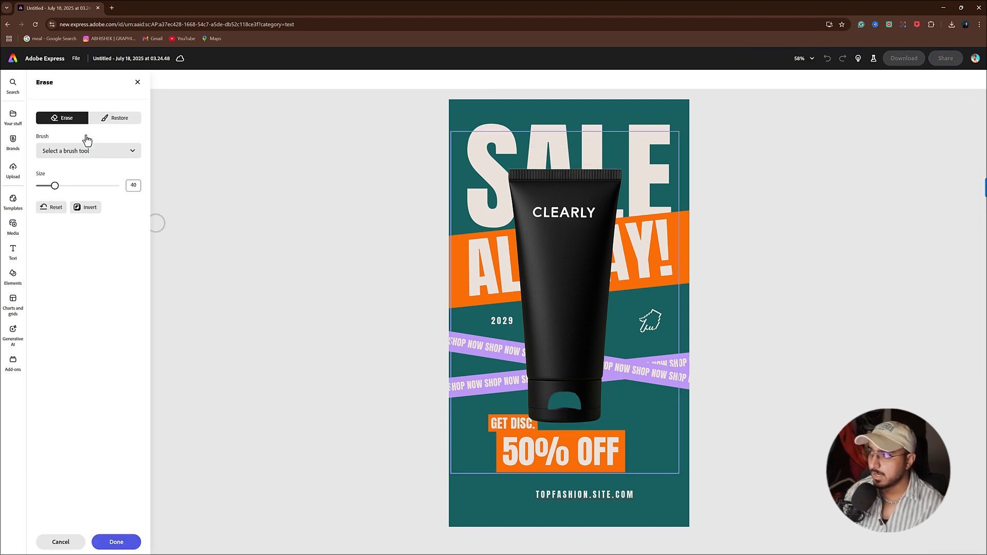
{"action": "left_click", "coordinate": [110, 119]}
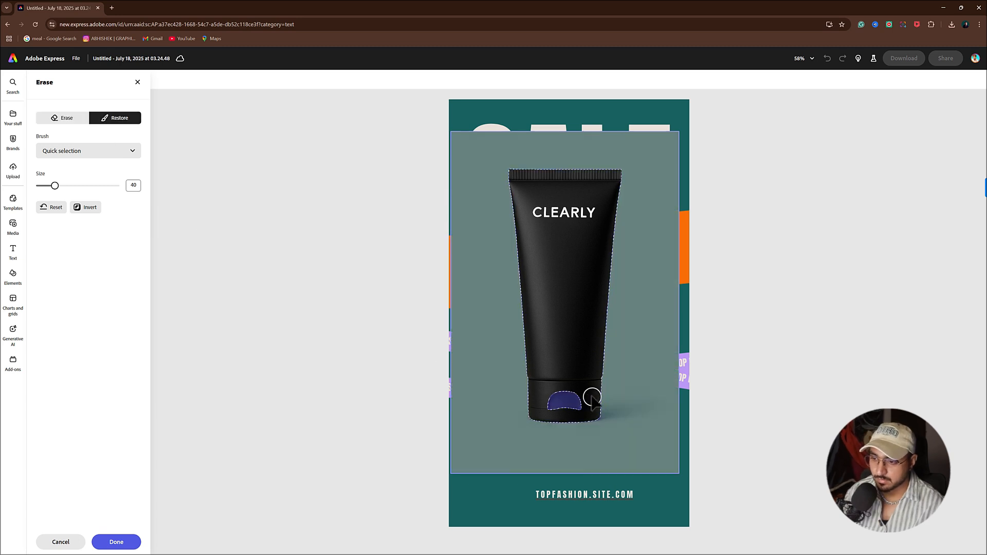
{"action": "left_click", "coordinate": [576, 393]}
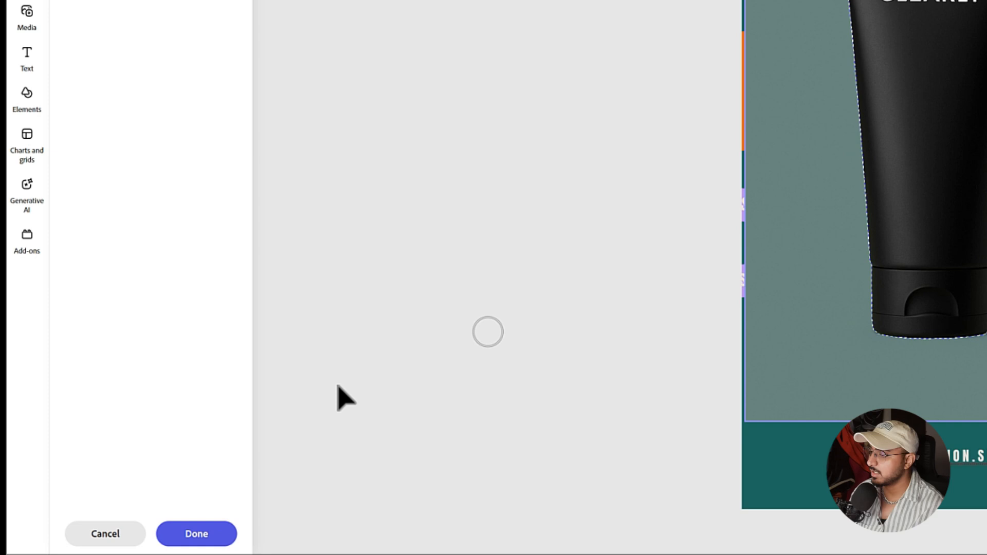
{"action": "left_click", "coordinate": [200, 537]}
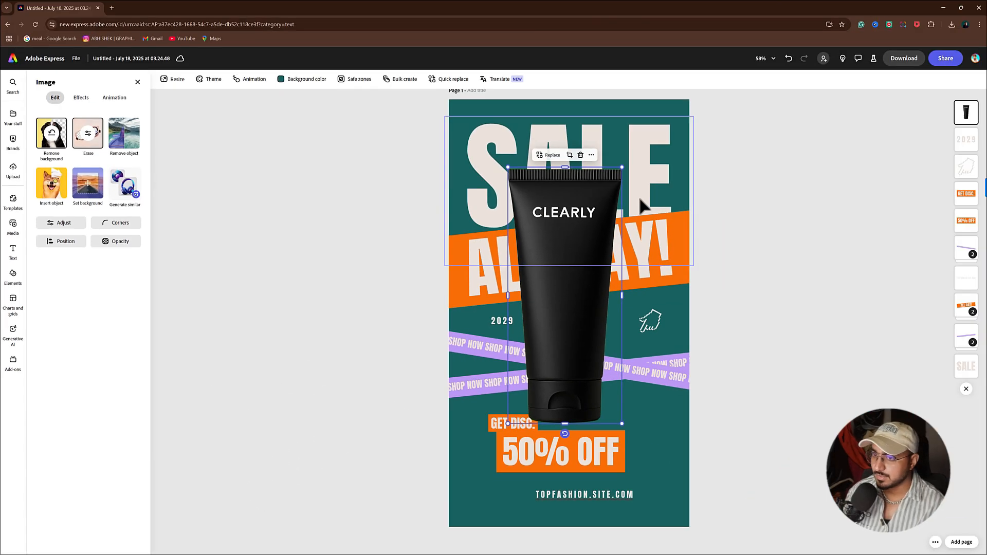
- Shrink and tilt the CLEARLY tube, reposition it, and move it lower in the layer stack
{"action": "left_click_drag", "start_coordinate": [624, 163], "coordinate": [596, 224]}
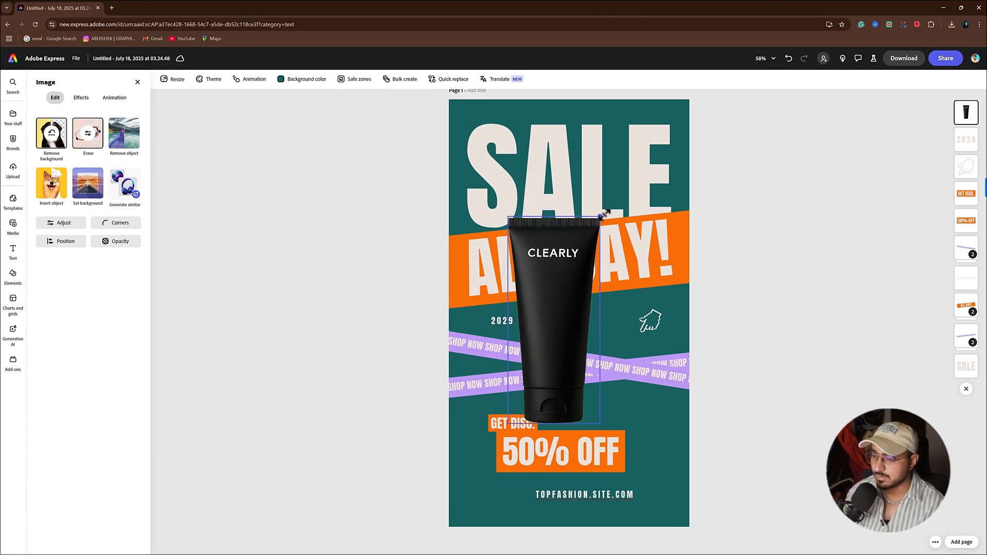
{"action": "left_click_drag", "start_coordinate": [559, 351], "coordinate": [576, 384]}
{"action": "left_click_drag", "start_coordinate": [568, 466], "coordinate": [586, 467]}
{"action": "left_click_drag", "start_coordinate": [591, 399], "coordinate": [585, 391]}
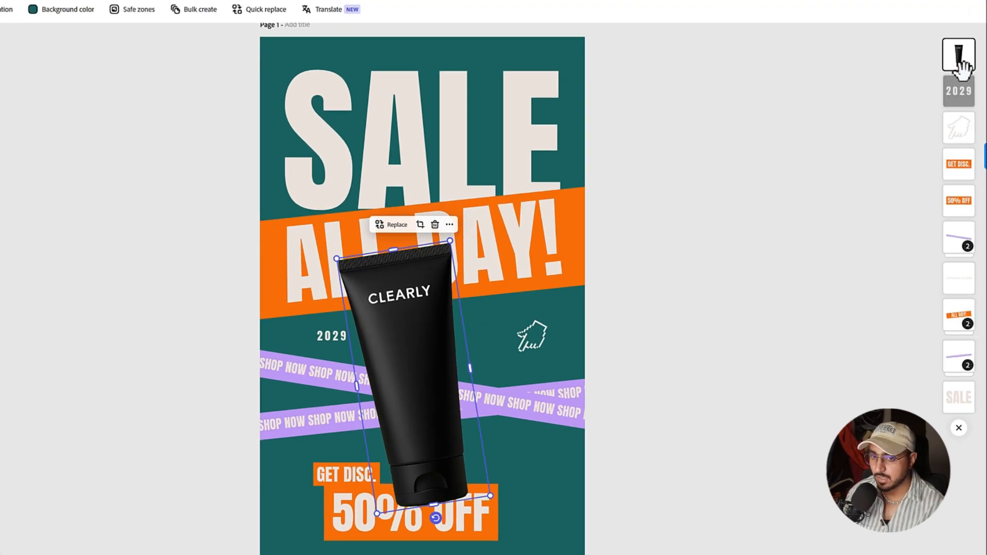
{"action": "left_click_drag", "start_coordinate": [962, 62], "coordinate": [964, 262]}
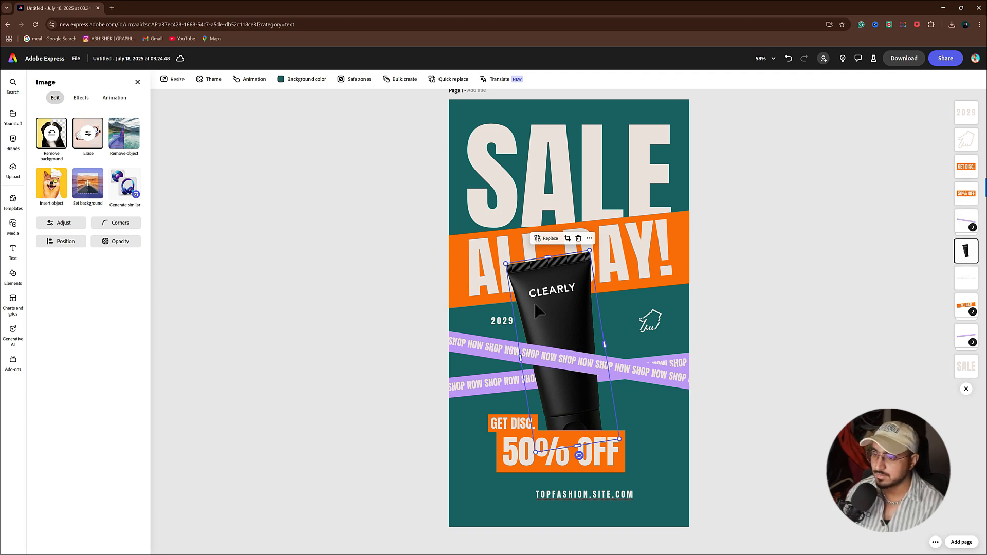
- Add small tilted tube copies at the poster's top-right, bottom-left and top-left corners
{"action": "left_click_drag", "start_coordinate": [559, 301], "coordinate": [647, 195], "text": "alt"}
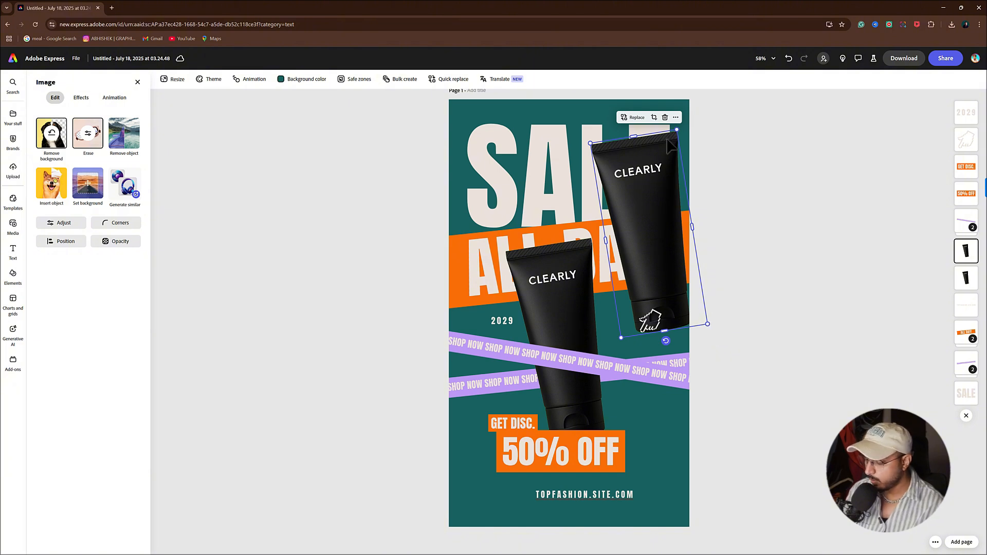
{"action": "left_click_drag", "start_coordinate": [666, 341], "coordinate": [655, 237]}
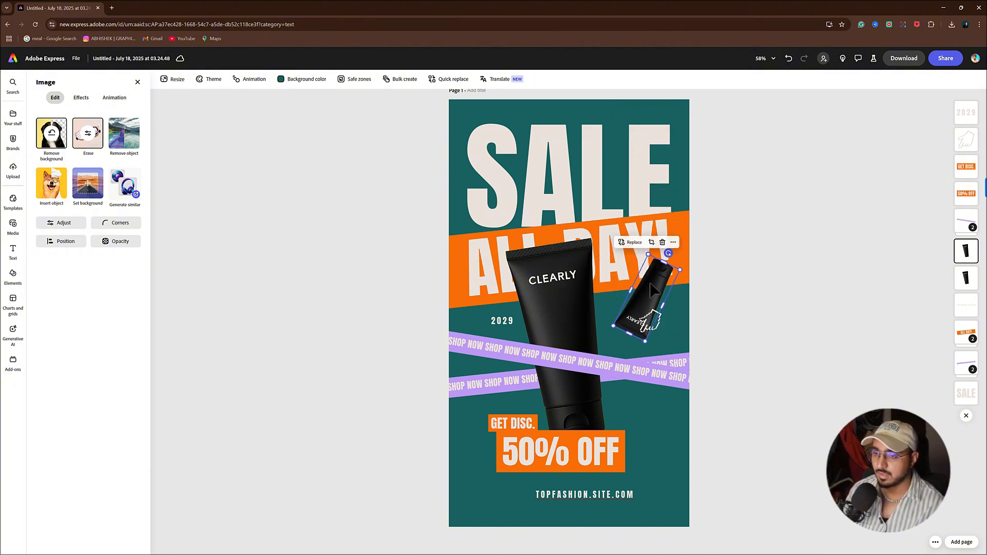
{"action": "left_click_drag", "start_coordinate": [645, 288], "coordinate": [667, 82]}
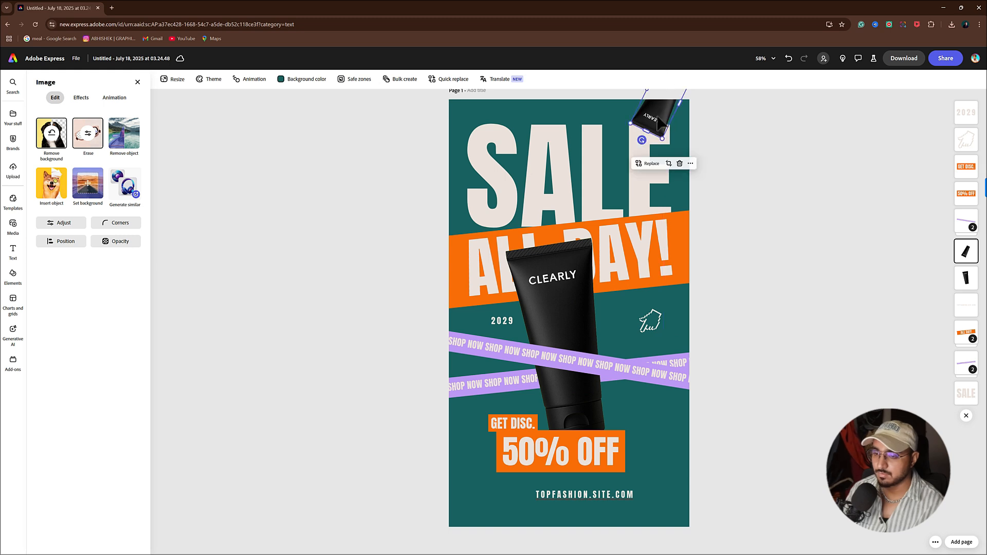
{"action": "left_click_drag", "start_coordinate": [658, 116], "coordinate": [454, 540], "text": "alt"}
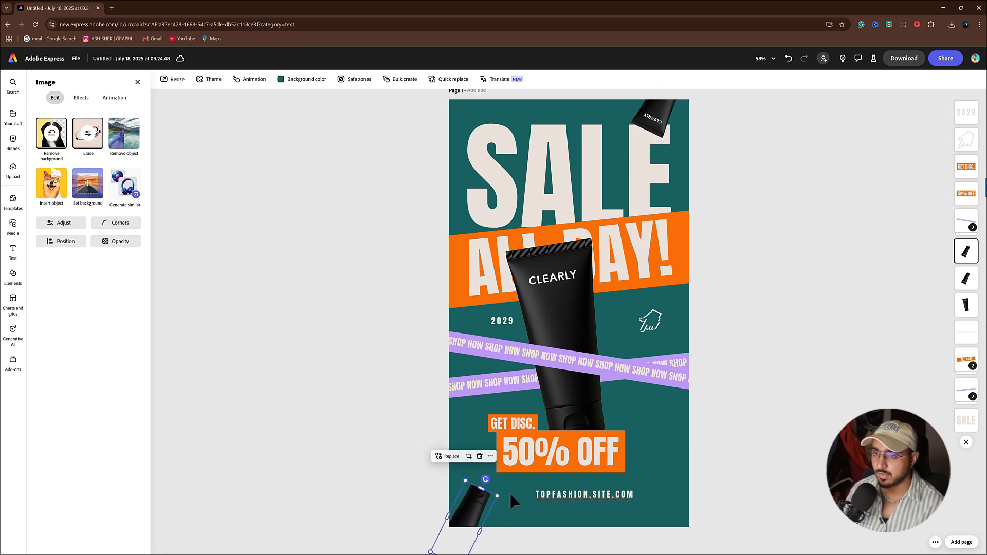
{"action": "left_click_drag", "start_coordinate": [487, 481], "coordinate": [464, 155]}
{"action": "left_click_drag", "start_coordinate": [430, 211], "coordinate": [462, 149]}
{"action": "left_click_drag", "start_coordinate": [461, 174], "coordinate": [457, 123]}
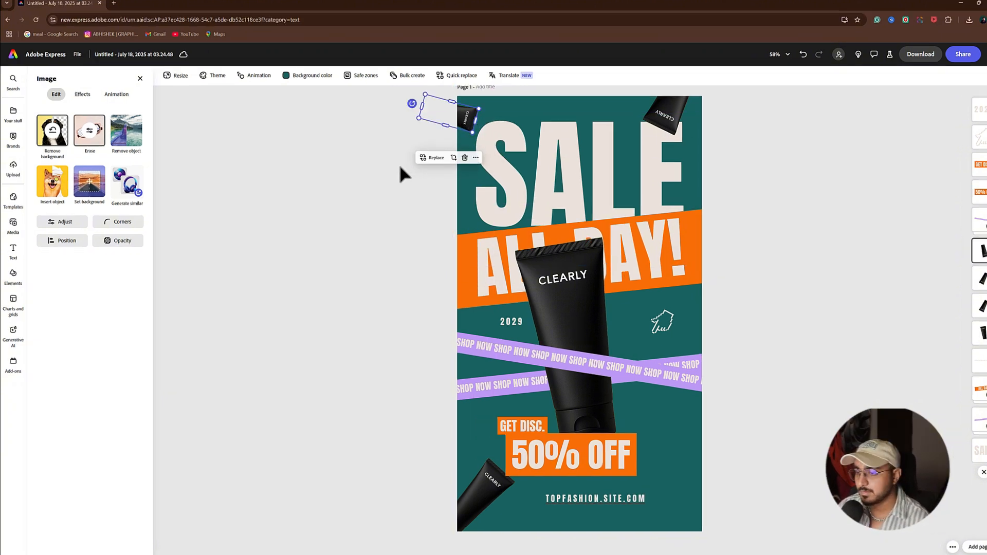
{"action": "left_click", "coordinate": [390, 168]}
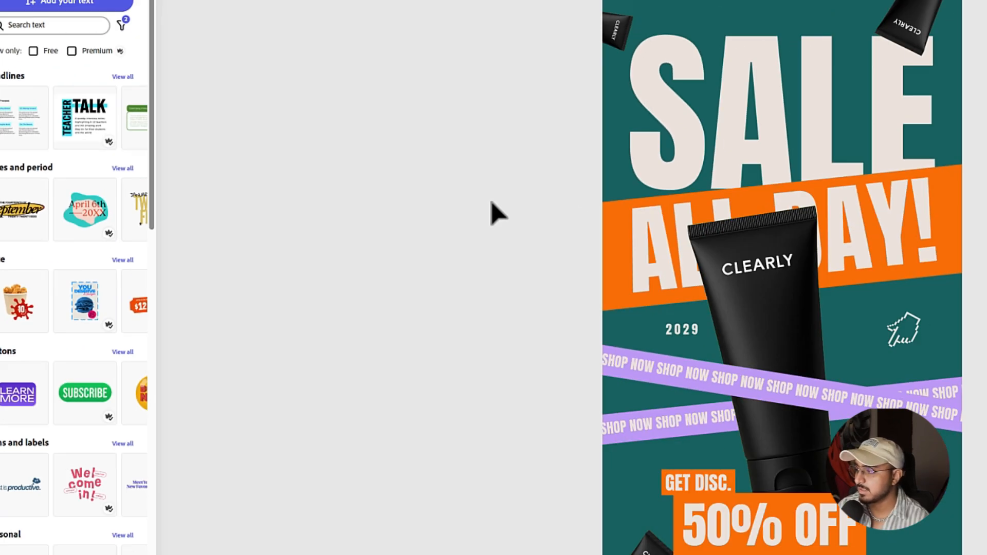
- Change the web address to clearlyskincare.com, 50% OFF to 30% OFF, and 2029 to 2025
{"action": "double_click", "coordinate": [590, 505]}
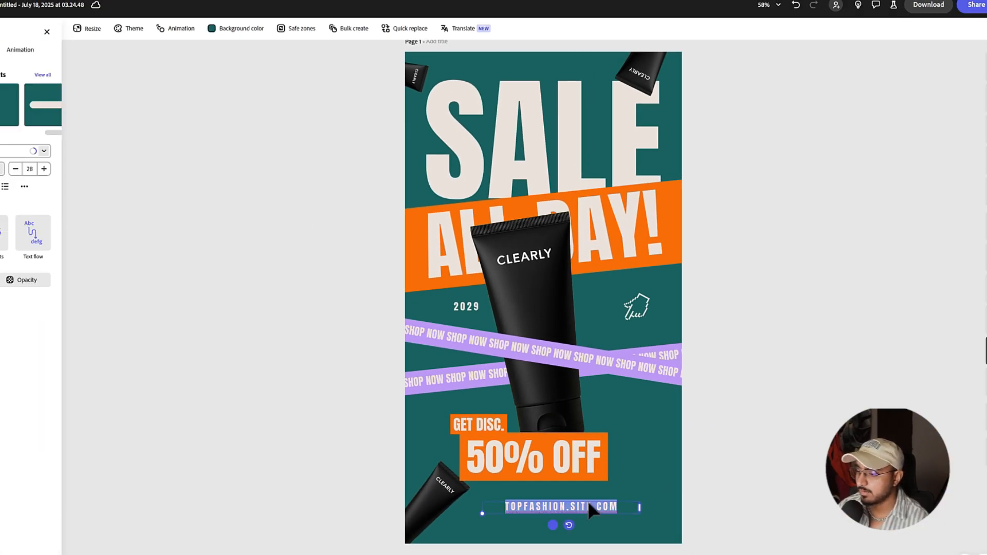
{"action": "key", "text": "ctrl+v"}
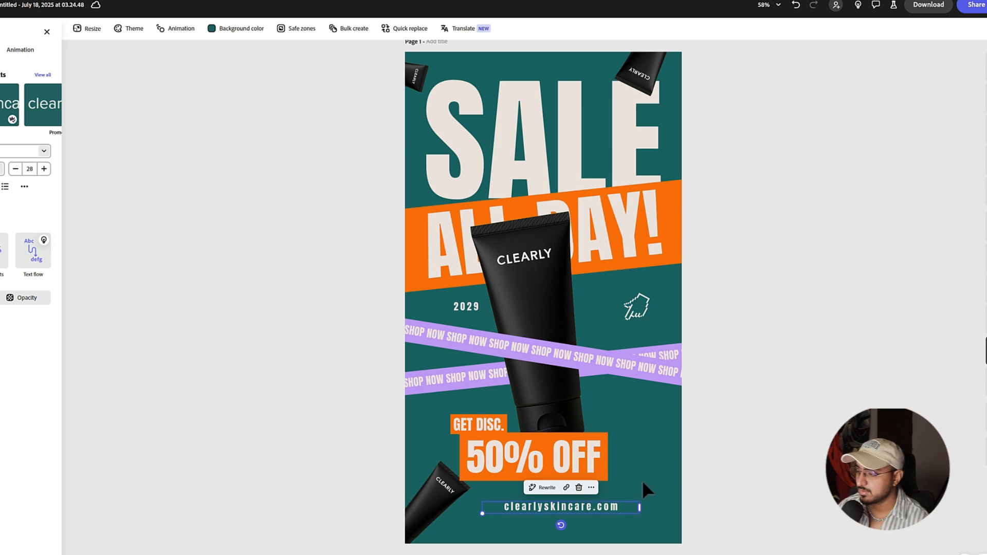
{"action": "double_click", "coordinate": [487, 459]}
{"action": "left_click_drag", "start_coordinate": [486, 459], "coordinate": [454, 459]}
{"action": "type", "text": "3"}
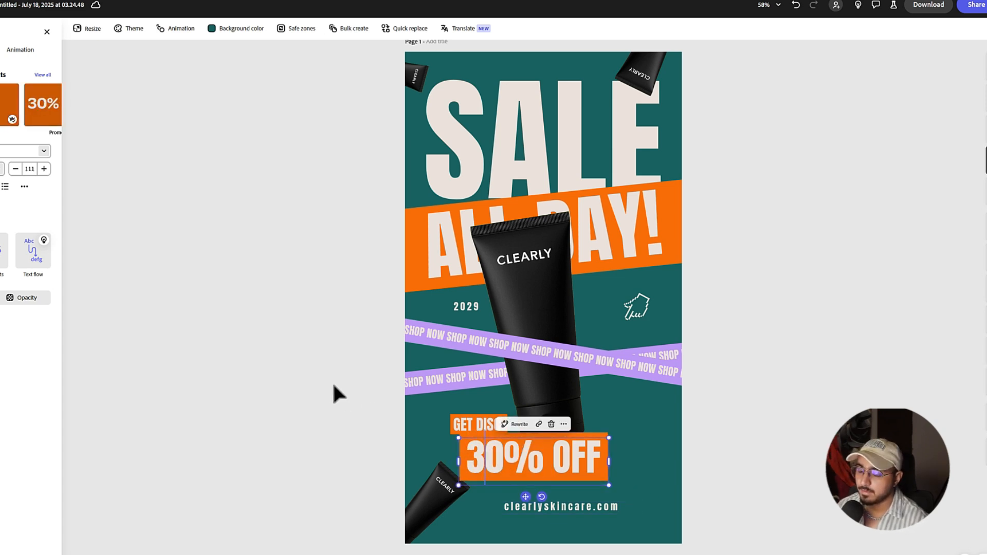
{"action": "double_click", "coordinate": [478, 307]}
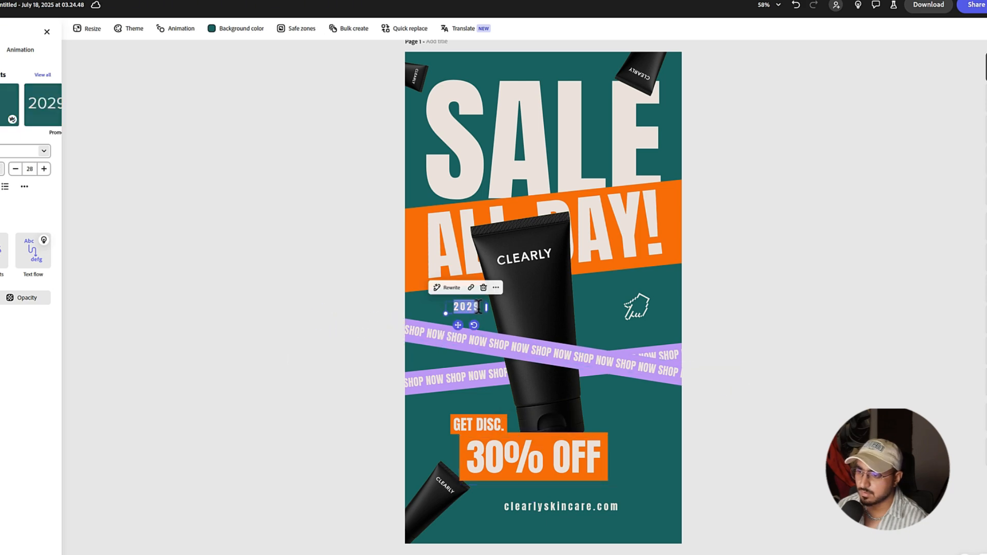
{"action": "left_click_drag", "start_coordinate": [481, 306], "coordinate": [475, 304]}
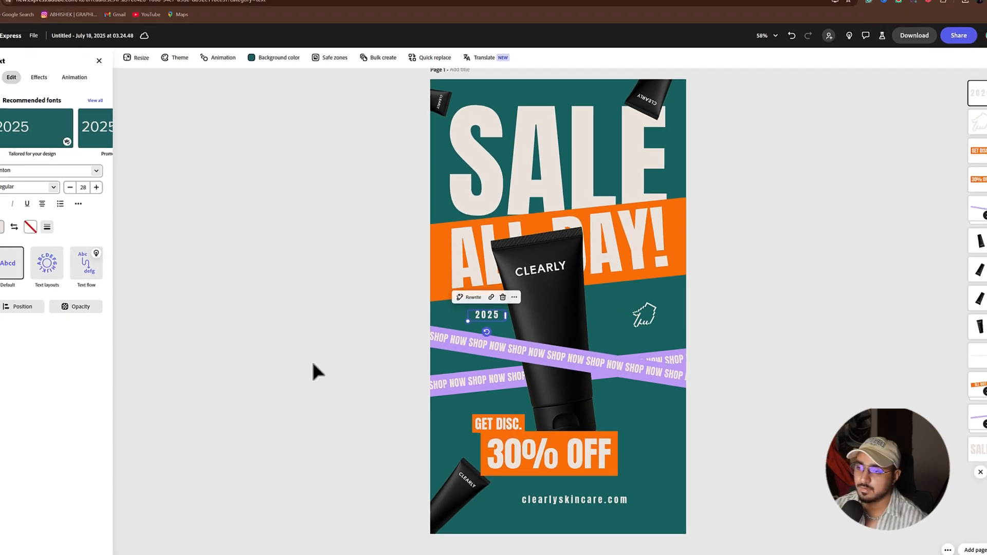
{"action": "left_click", "coordinate": [278, 360]}
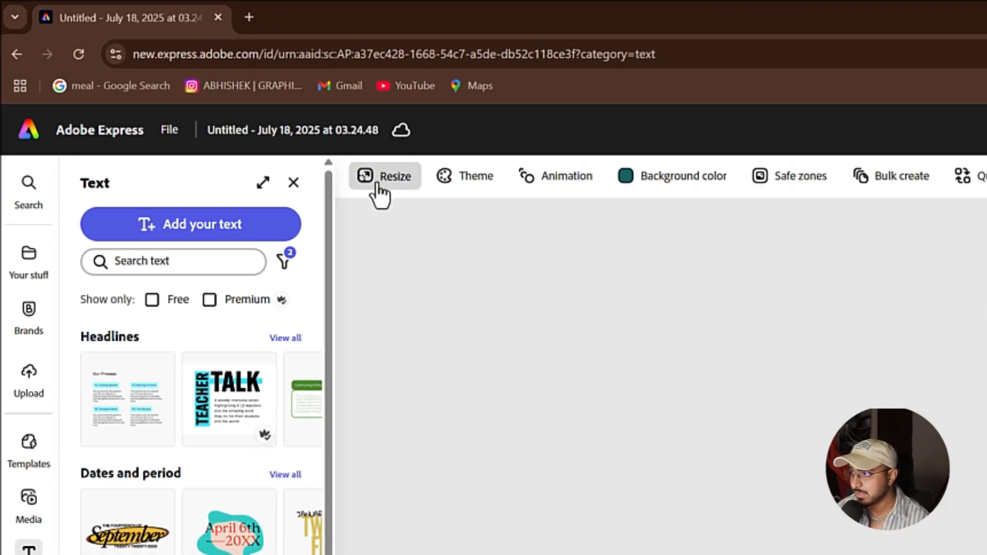
- Open Resize's social media and ads presets and browse the Instagram, Facebook, Google ads and YouTube sizes
{"action": "left_click", "coordinate": [378, 184]}
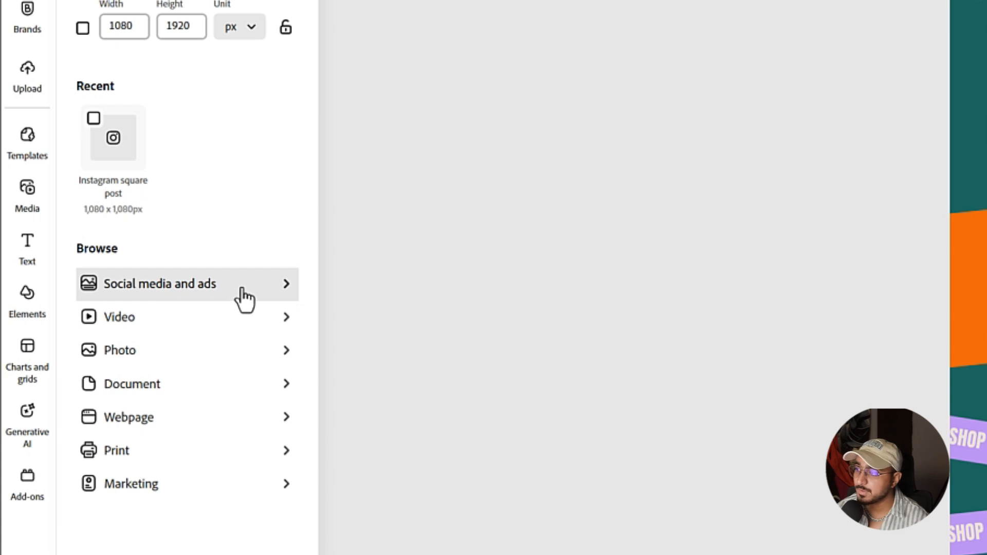
{"action": "left_click", "coordinate": [242, 290]}
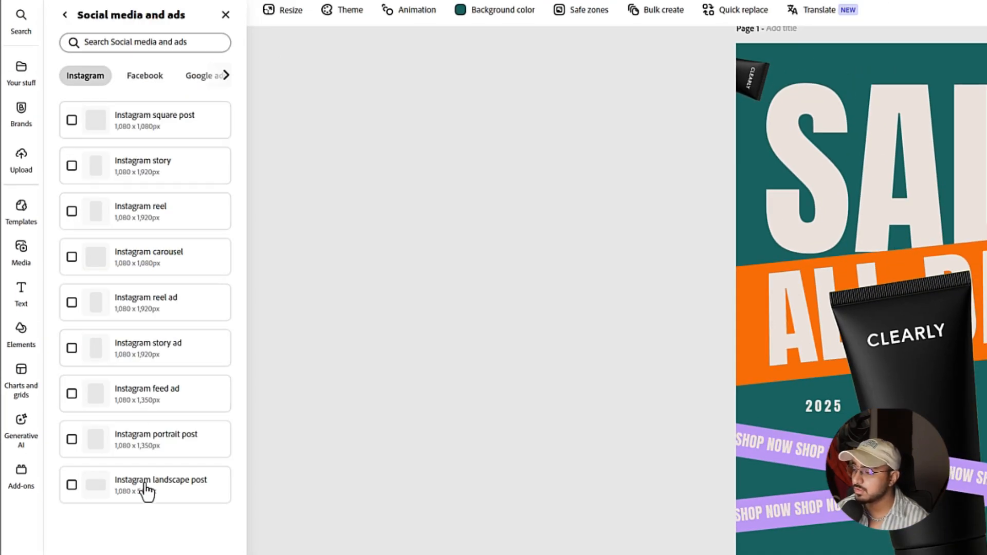
{"action": "left_click", "coordinate": [144, 77]}
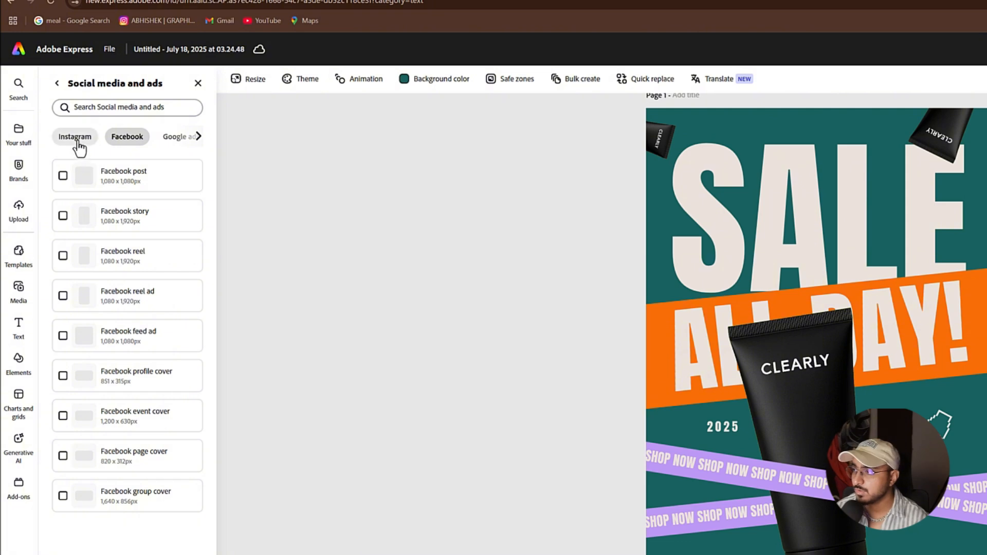
{"action": "left_click", "coordinate": [78, 141]}
{"action": "left_click", "coordinate": [128, 139]}
{"action": "left_click", "coordinate": [179, 138]}
{"action": "left_click", "coordinate": [198, 138]}
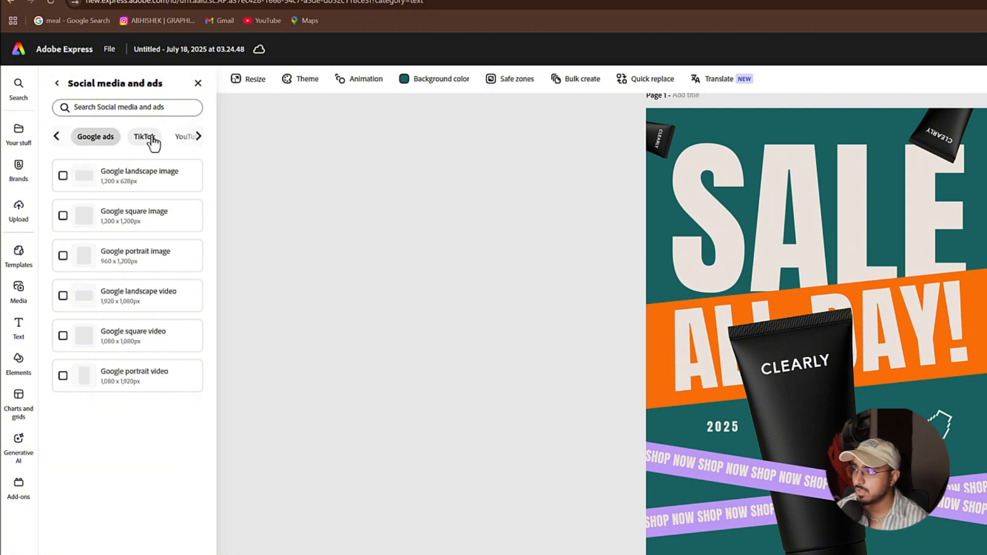
{"action": "left_click", "coordinate": [177, 138]}
{"action": "left_click", "coordinate": [198, 137]}
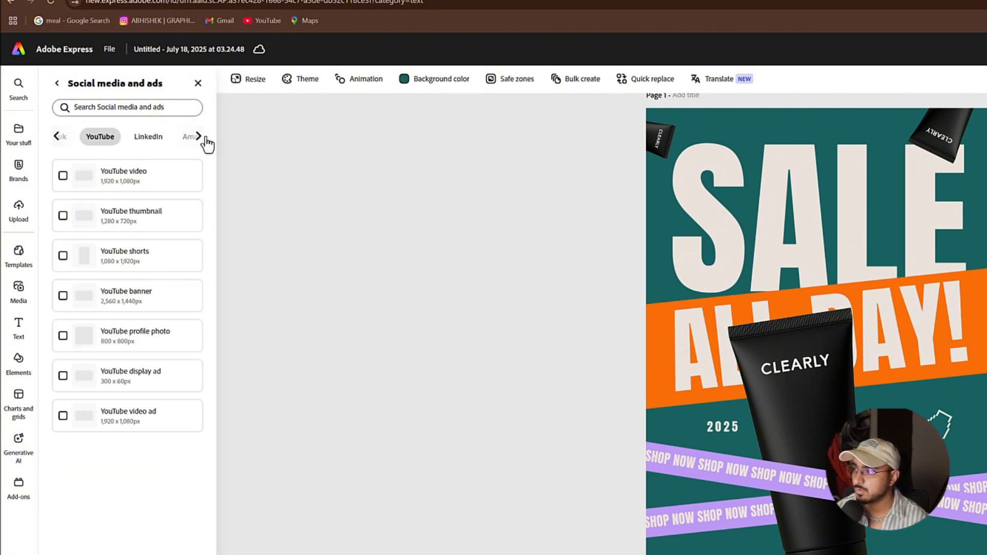
{"action": "left_click", "coordinate": [202, 137]}
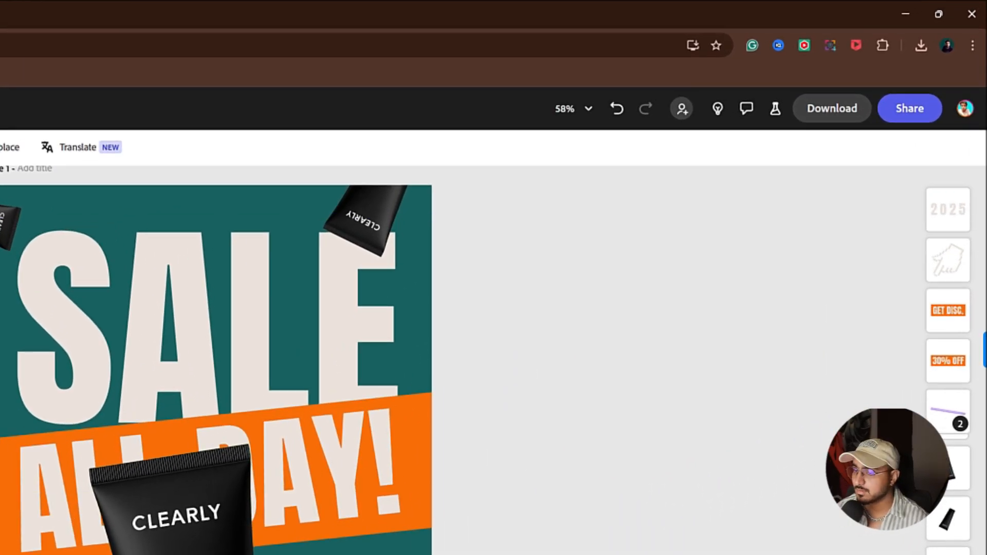
- Give anyone with the link access to the design and copy its share link
{"action": "left_click", "coordinate": [918, 114]}
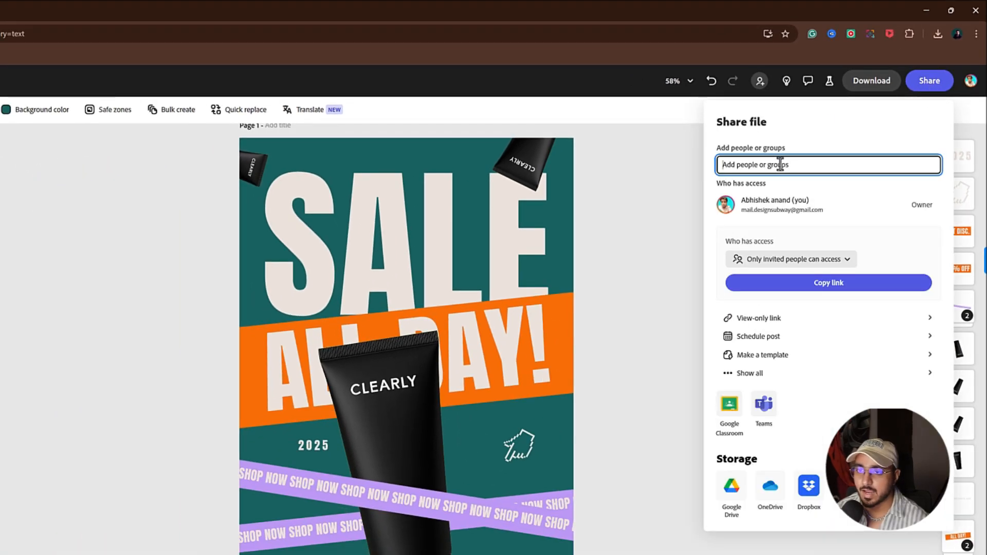
{"action": "left_click", "coordinate": [844, 261]}
{"action": "left_click", "coordinate": [784, 302]}
{"action": "left_click", "coordinate": [811, 283]}
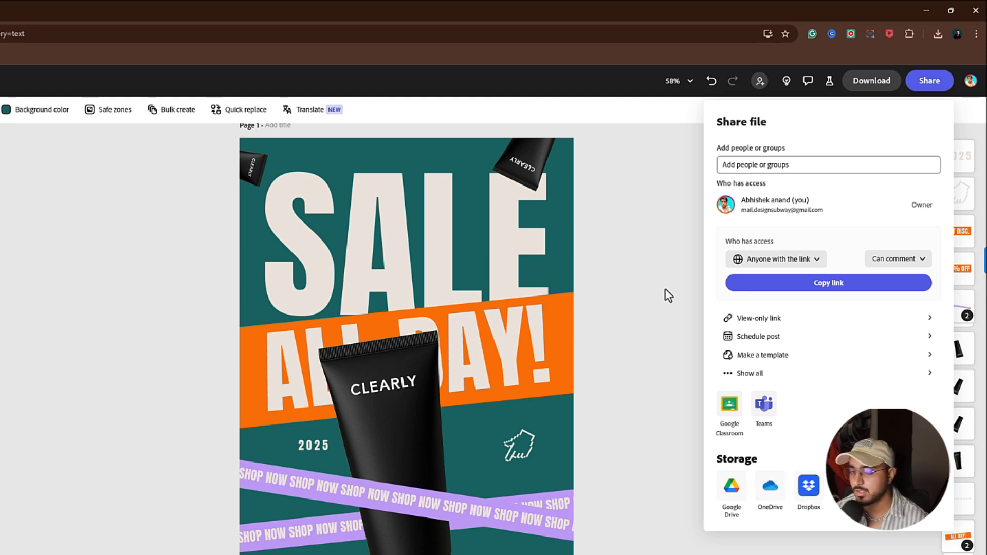
- Set up the poster download with PNG as the file format
{"action": "left_click", "coordinate": [878, 87]}
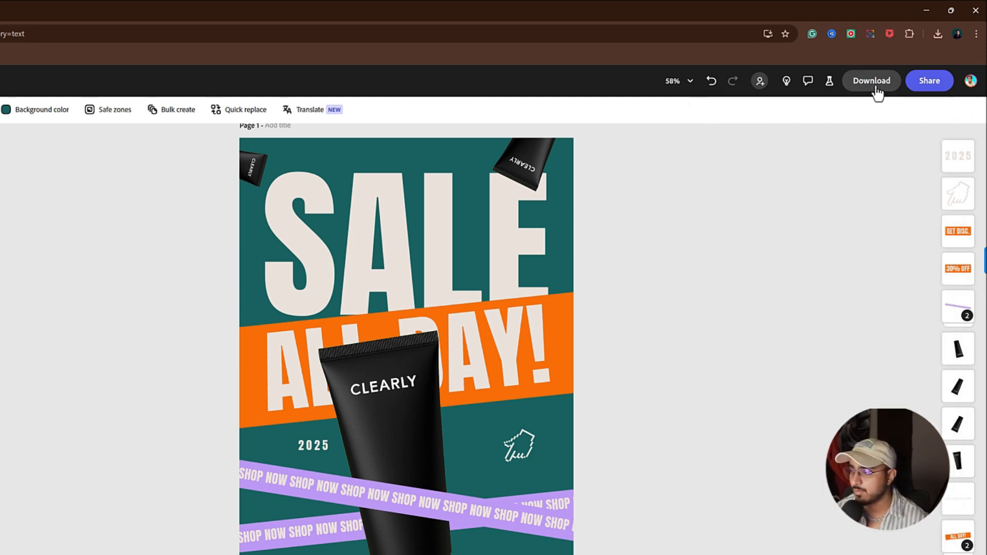
{"action": "left_click", "coordinate": [884, 164]}
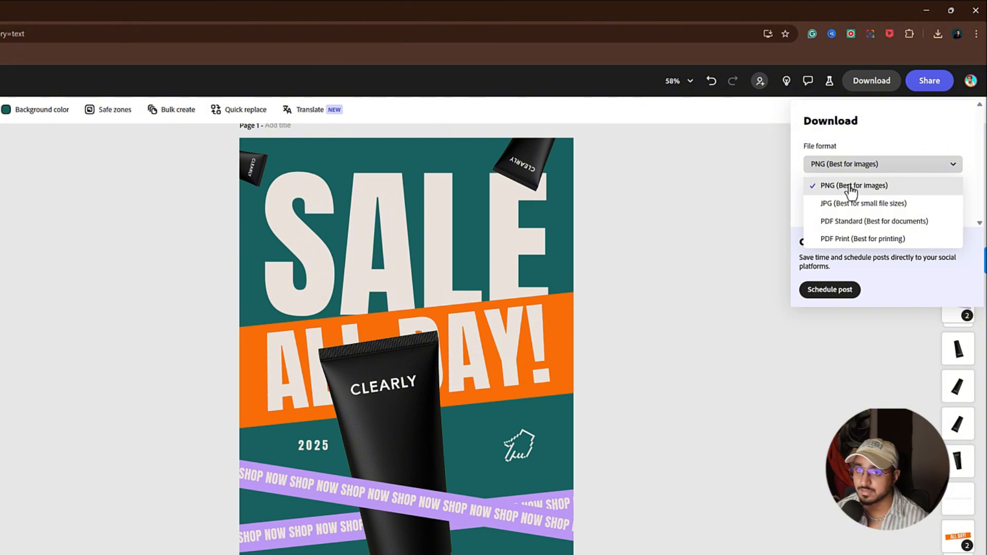
{"action": "left_click", "coordinate": [899, 191]}
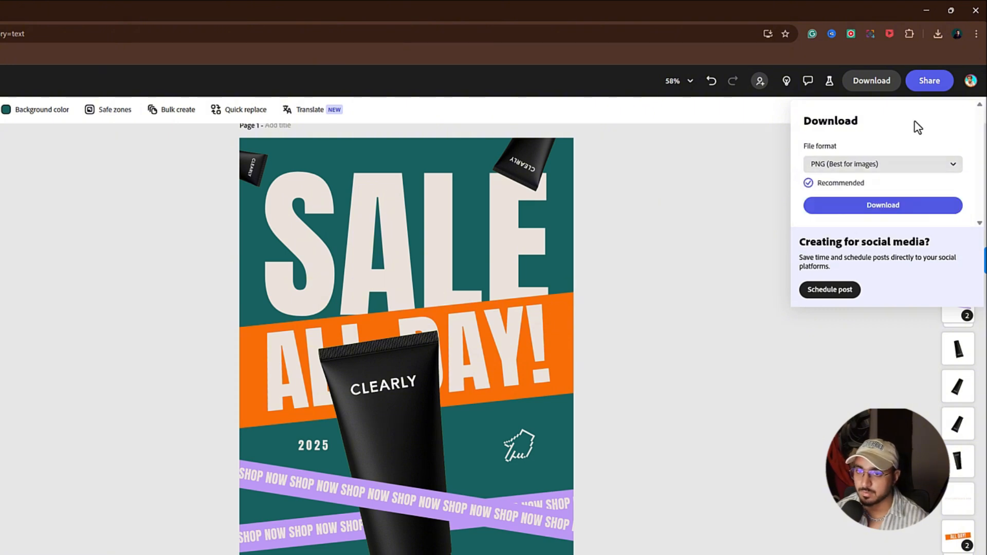
{"action": "left_click", "coordinate": [867, 166]}
{"action": "left_click", "coordinate": [853, 184]}
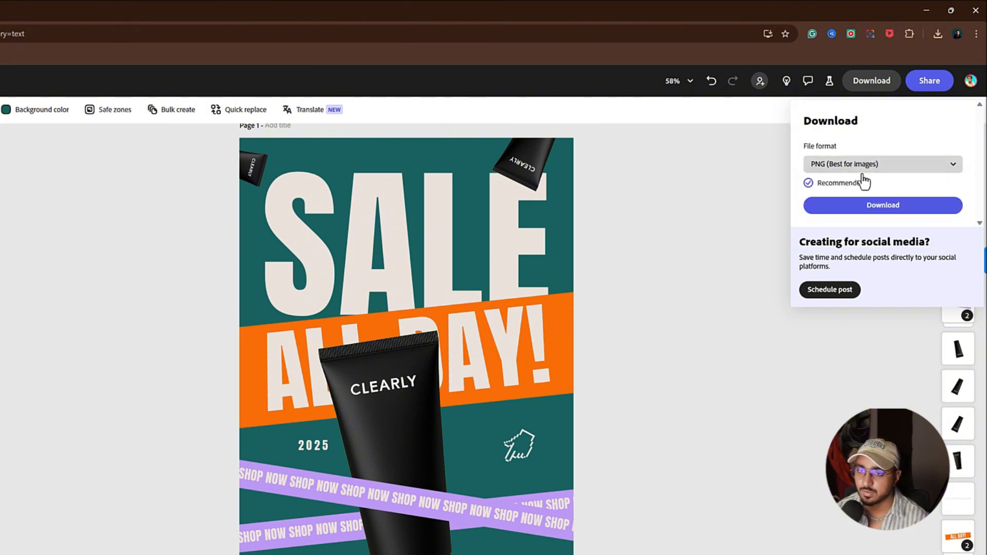